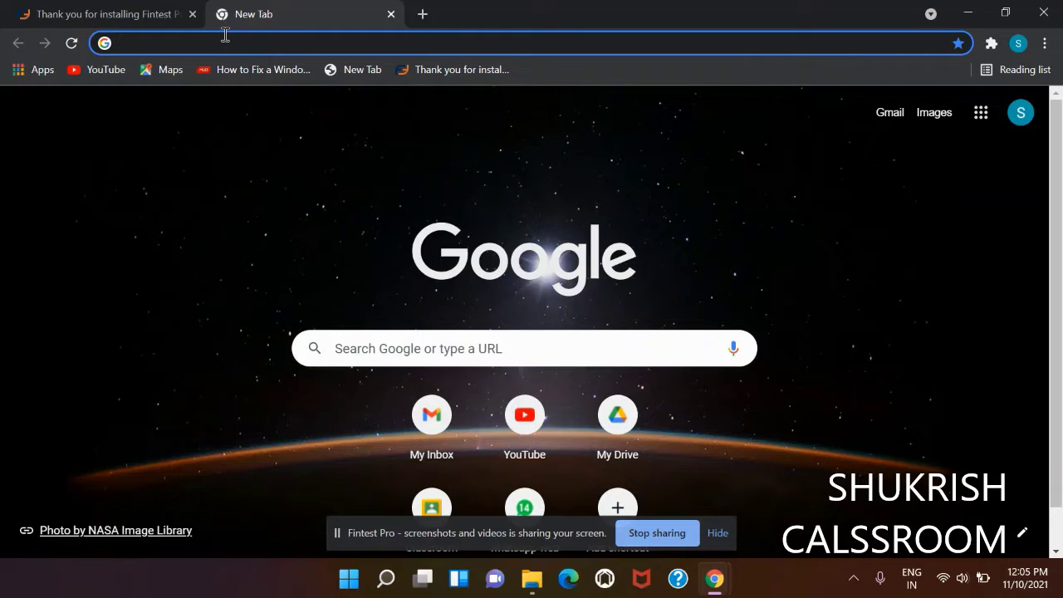
- Search Google for 'ptv vissim download' and open the PTV Vissim product page
type("ptv vissim download")
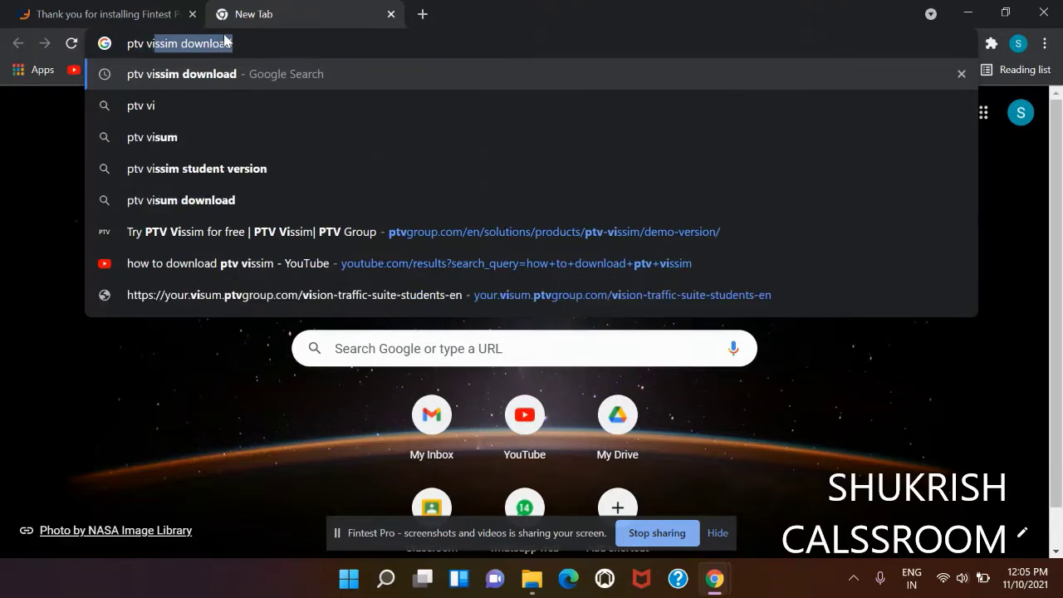
key("Return")
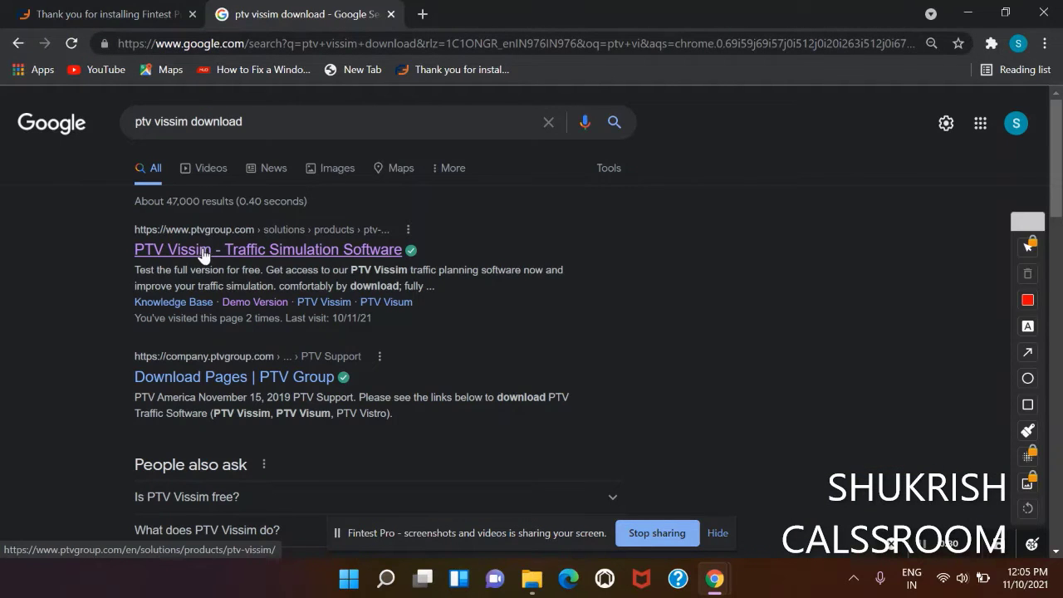
left_click(374, 257)
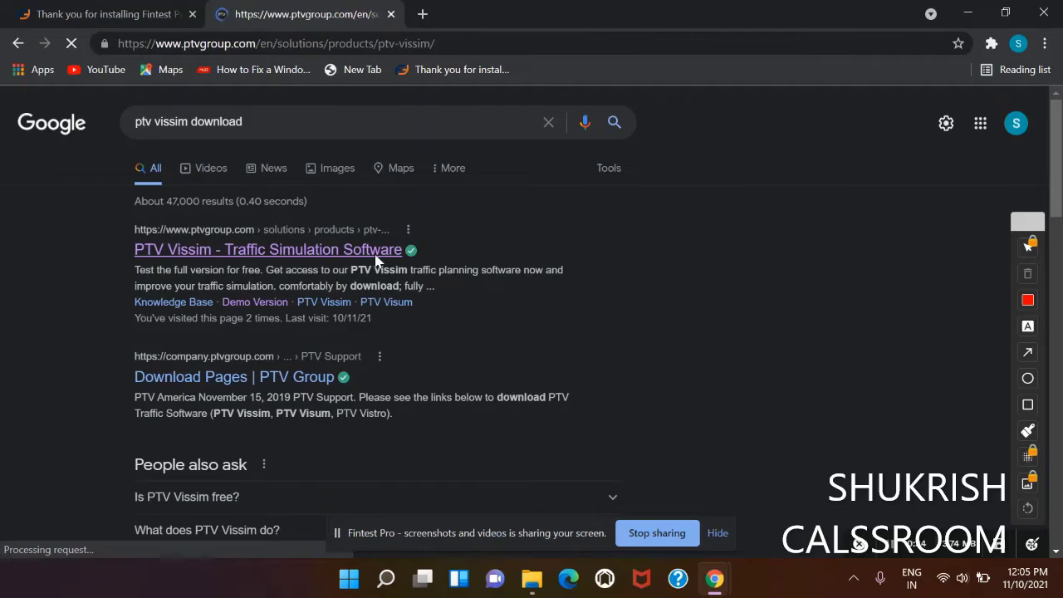
- Go to PTV Vissim's free trial page and find its student trial offer
scroll(345, 366, "down", 5)
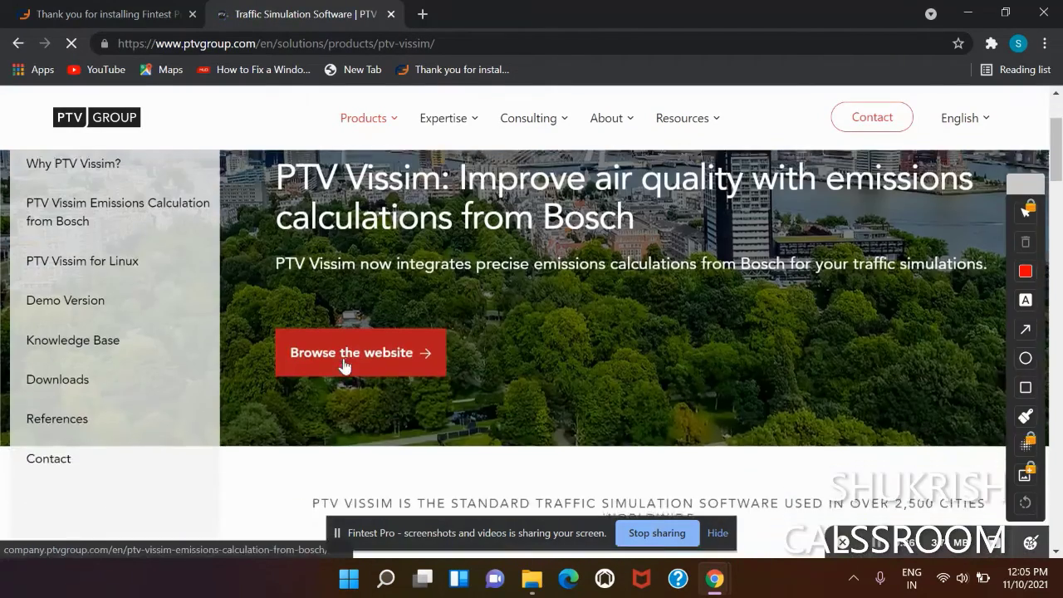
scroll(345, 359, "down", 3)
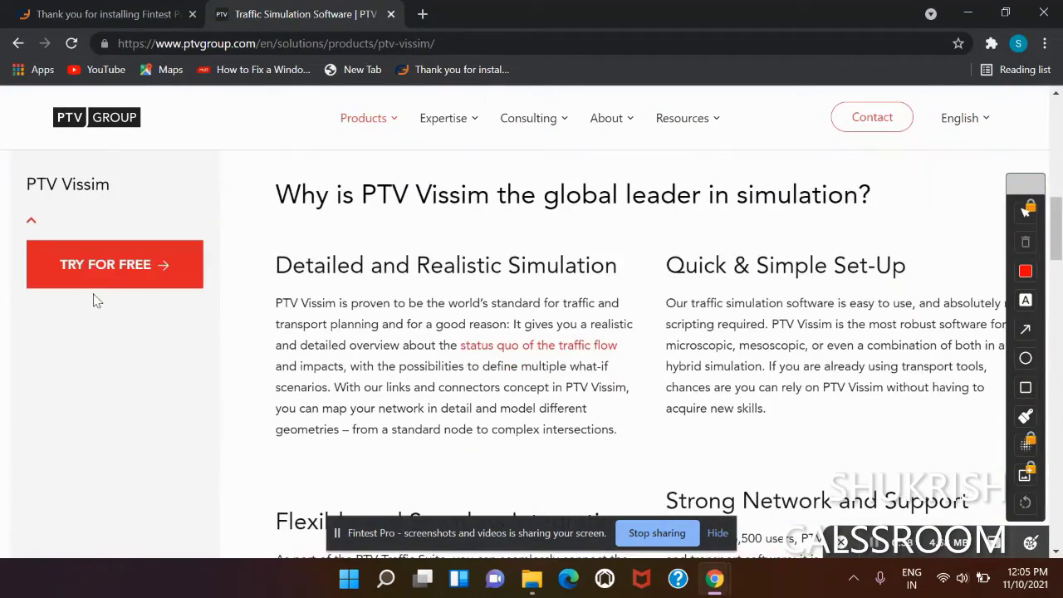
left_click(96, 266)
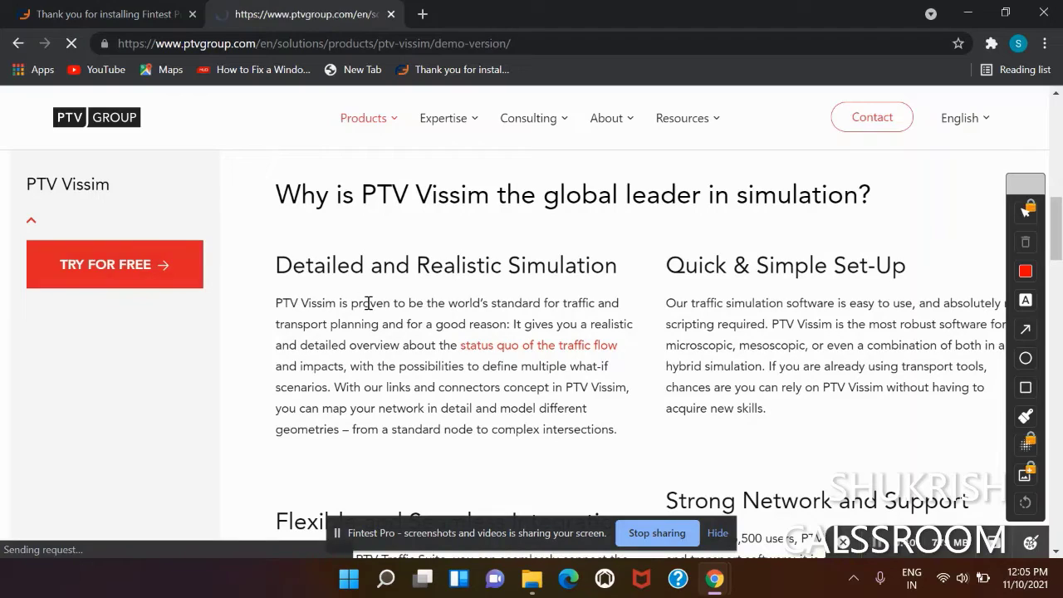
scroll(368, 303, "down", 10)
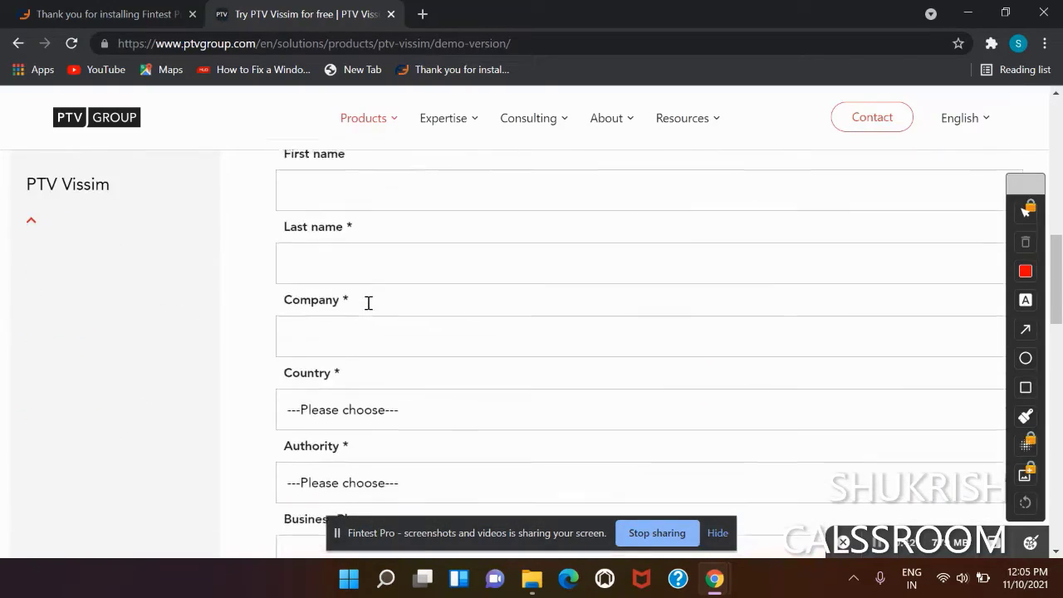
scroll(368, 303, "down", 15)
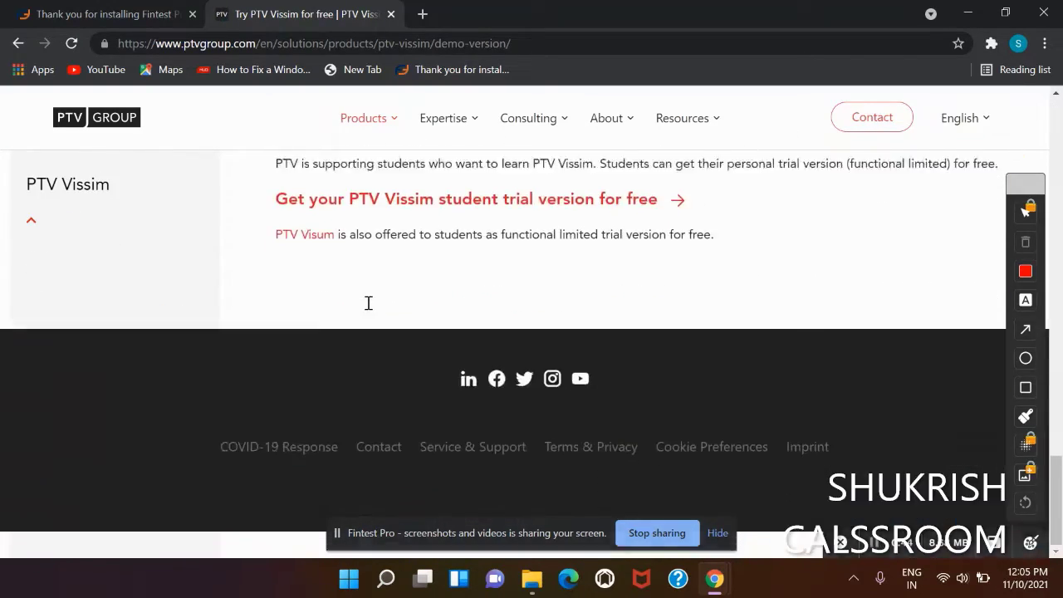
scroll(369, 303, "up", 1)
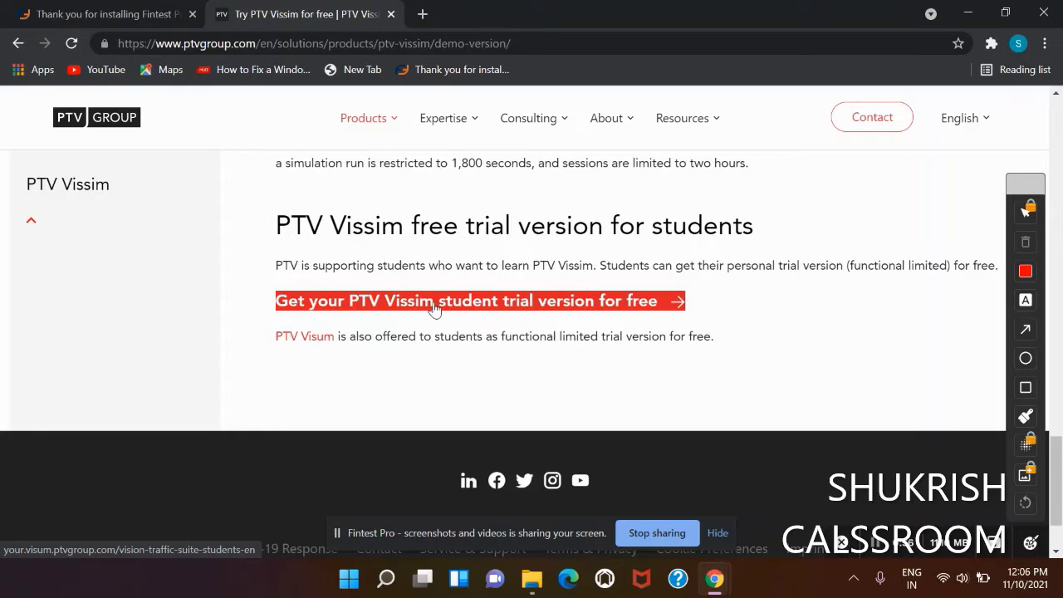
scroll(358, 244, "up", 12)
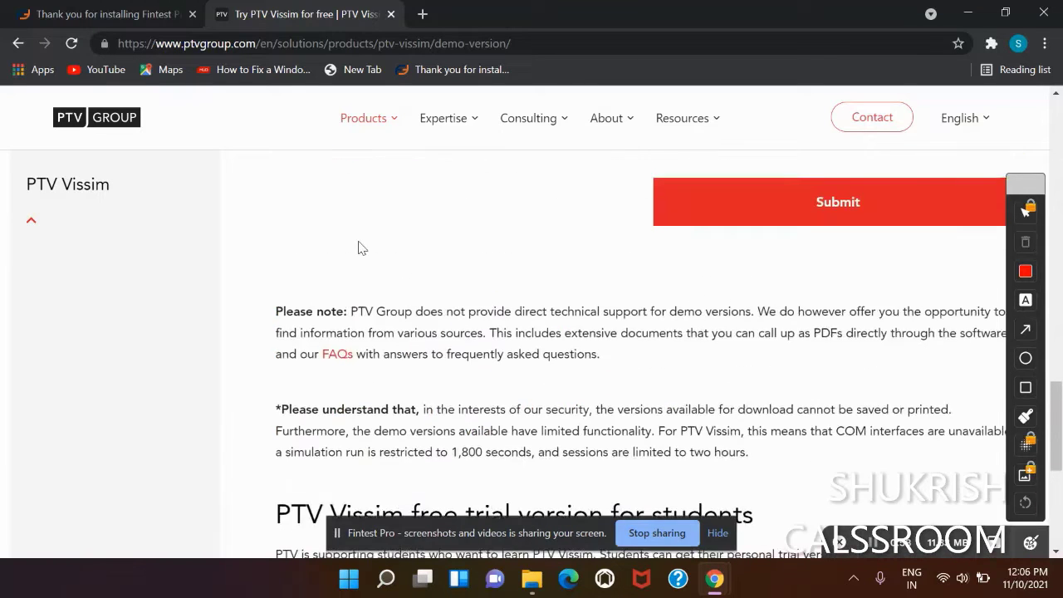
scroll(426, 391, "down", 4)
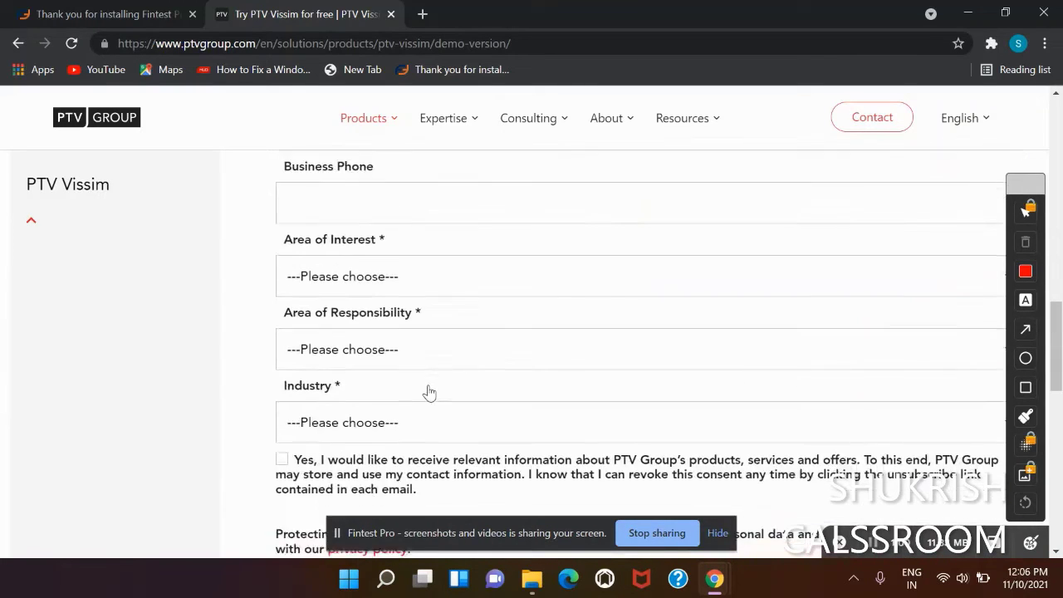
scroll(565, 337, "down", 3)
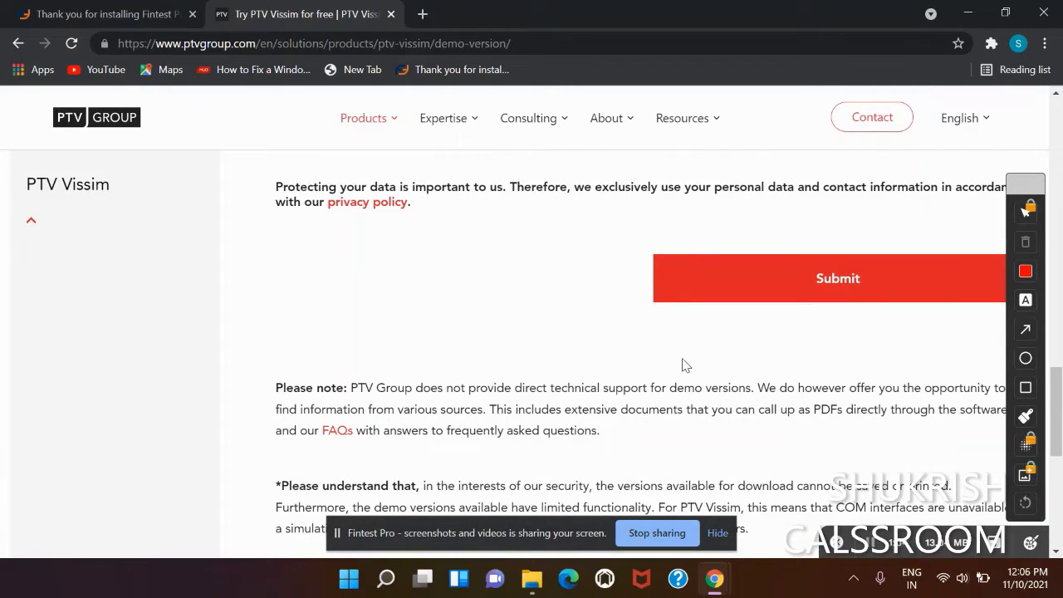
scroll(682, 364, "down", 5)
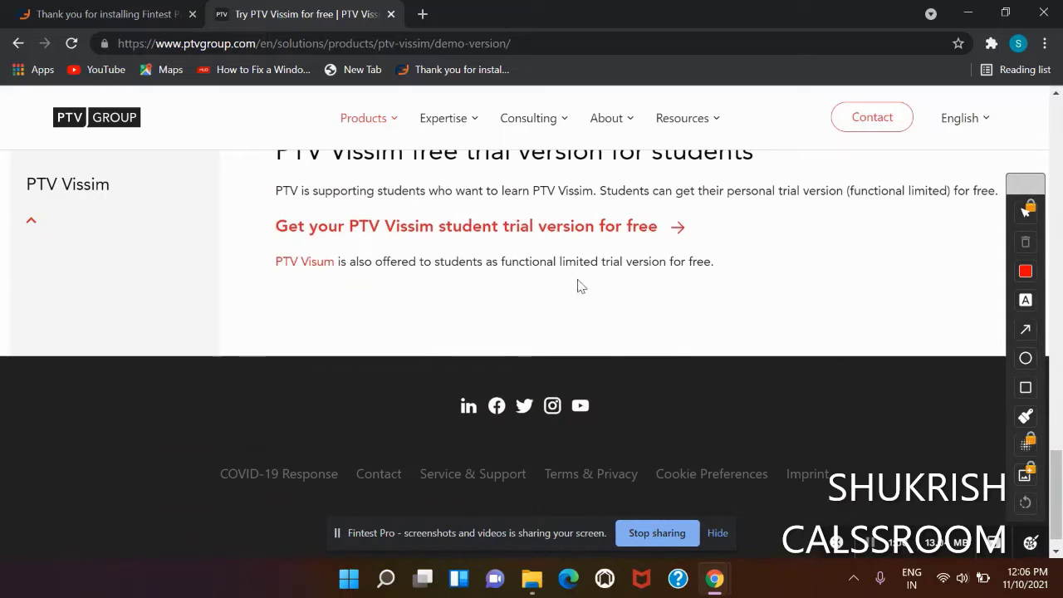
- Open the Vision Traffic Suite for Students page and start the PTV Vissim & PTV Viswalk download
left_click(548, 233)
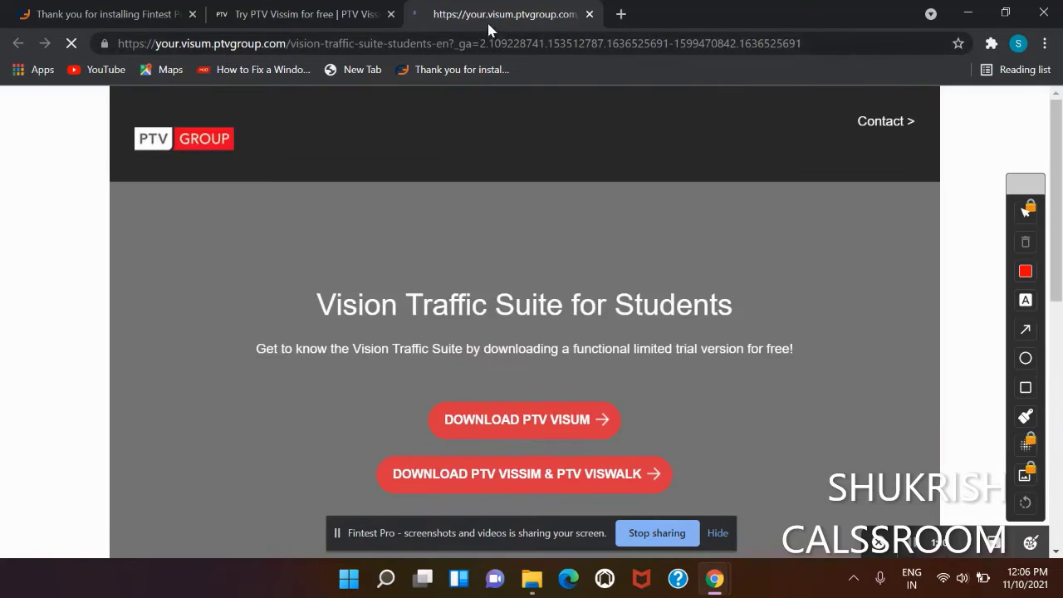
scroll(494, 299, "down", 1)
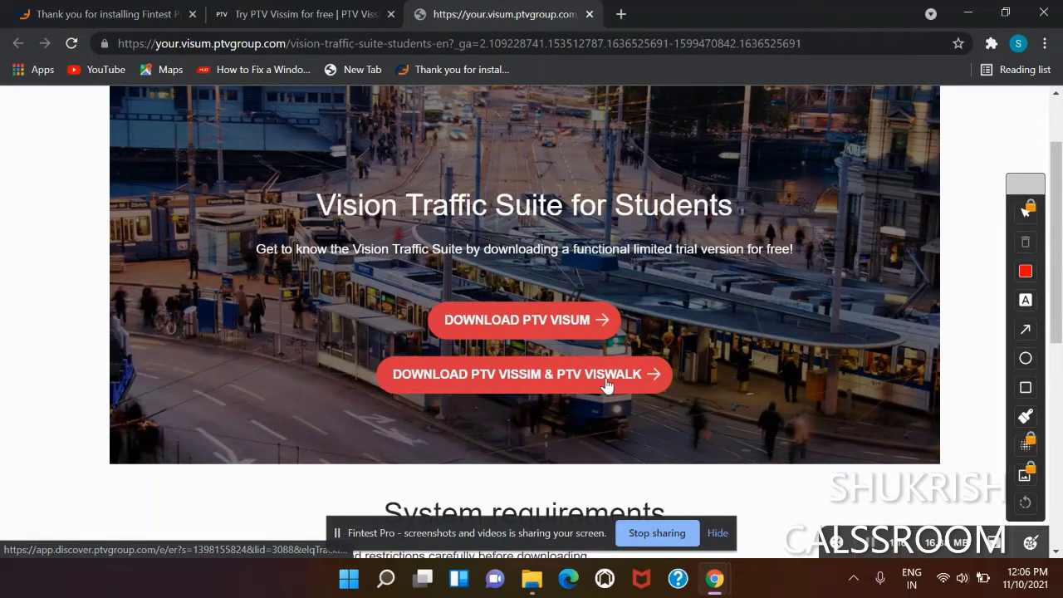
left_click(509, 381)
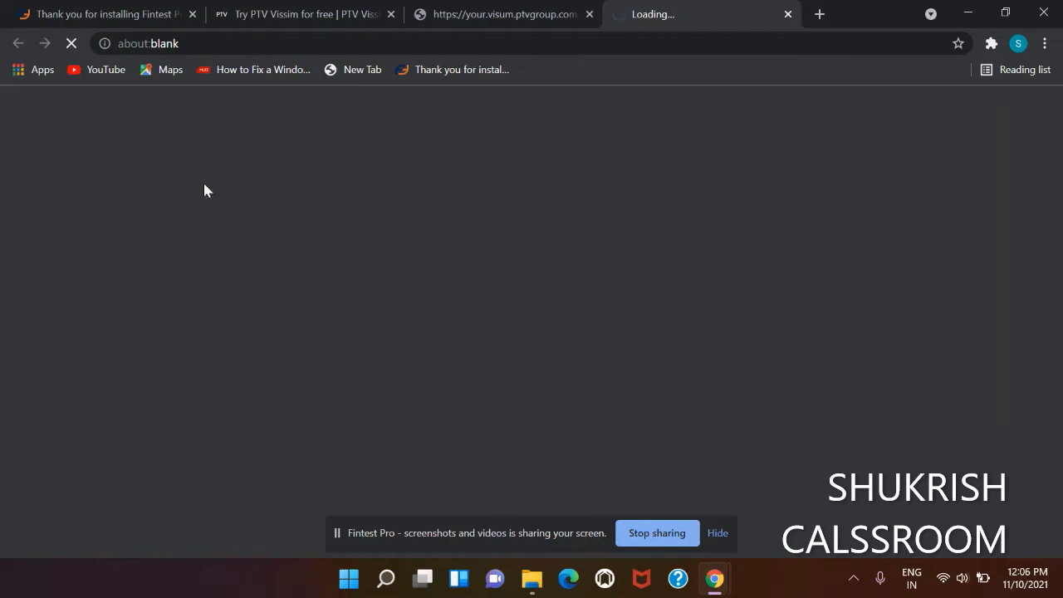
- Pause the first Setup_VISSIM_x64 download so both installer downloads sit paused at 0.0/1.2 GB
left_click(715, 534)
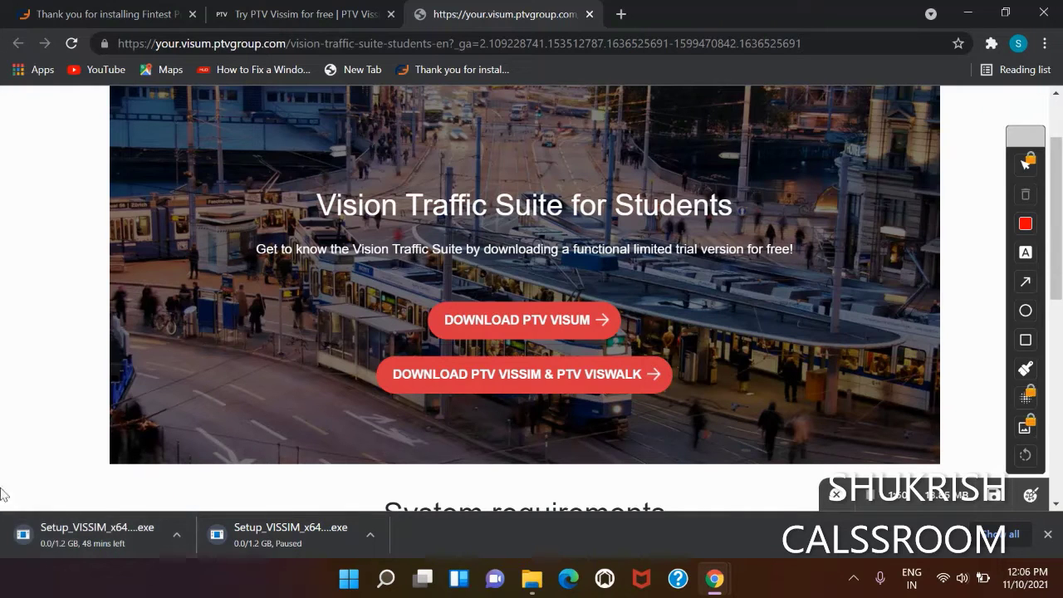
left_click(175, 545)
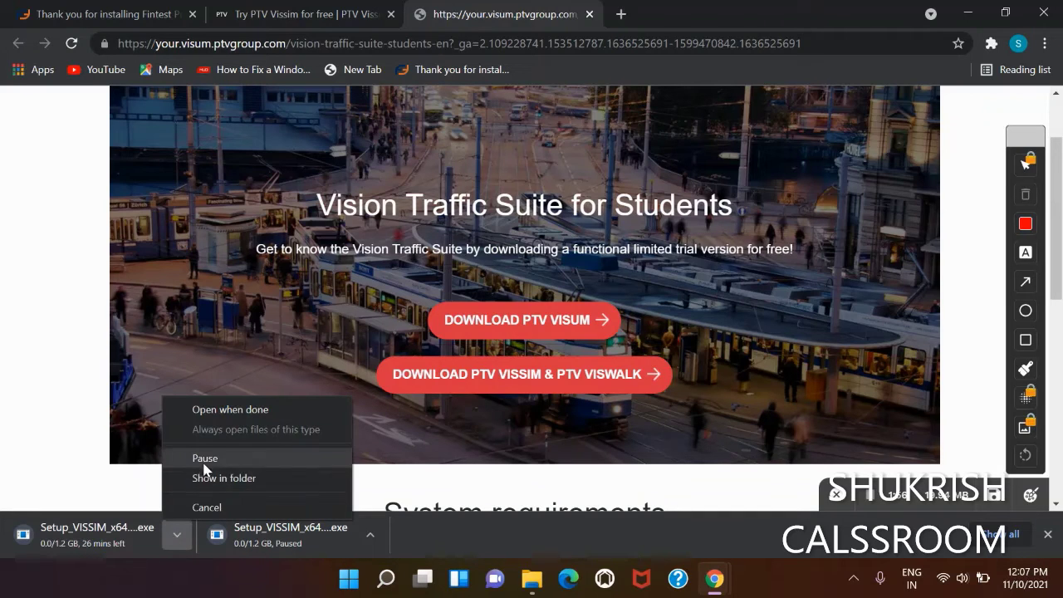
left_click(203, 460)
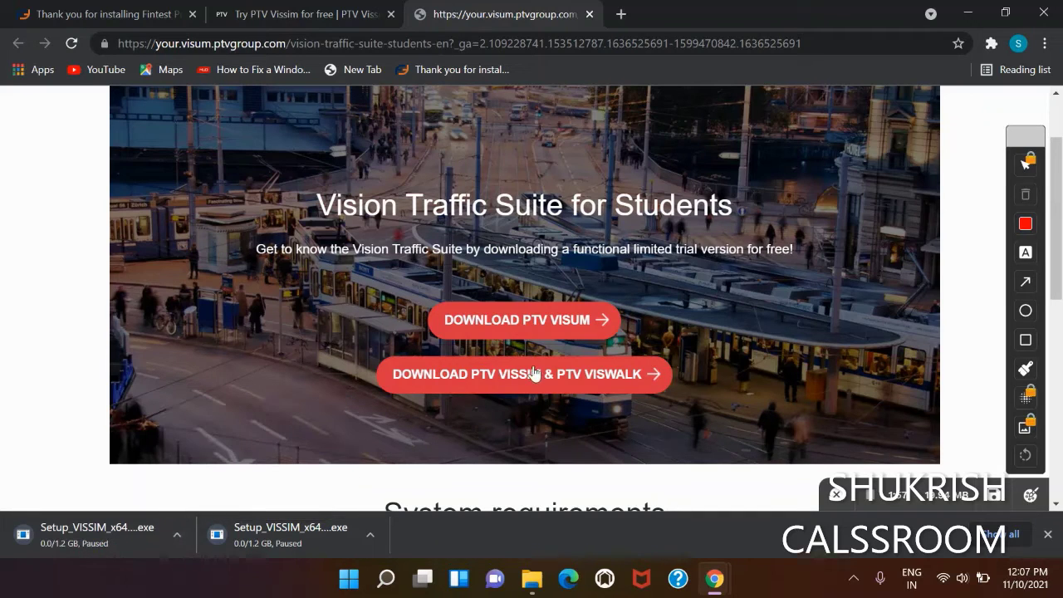
- Bring File Explorer forward and launch Setup_VISSIM_x64_Student (1) from the C: folder
left_click(531, 581)
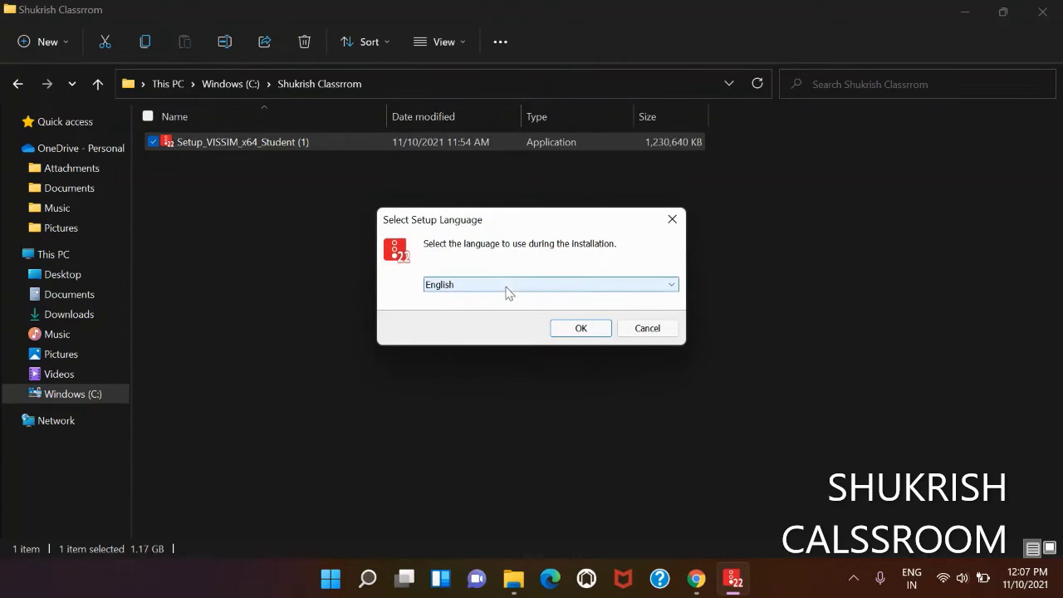
- Confirm English as the setup language and accept the PTV Vissim licence agreement
left_click(579, 329)
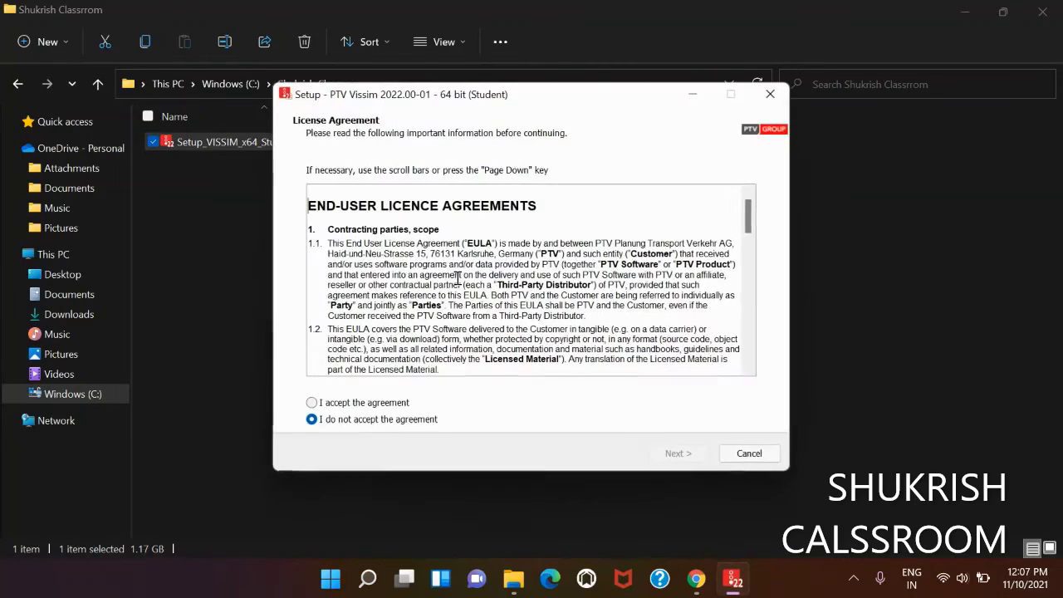
scroll(390, 371, "down", 1)
scroll(390, 372, "down", 20)
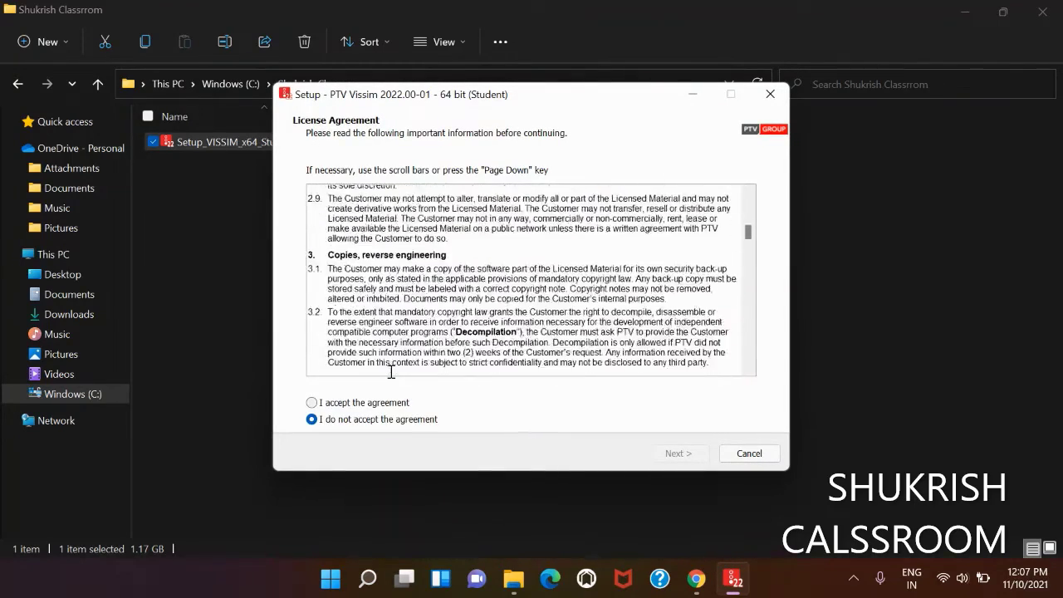
scroll(322, 430, "down", 15)
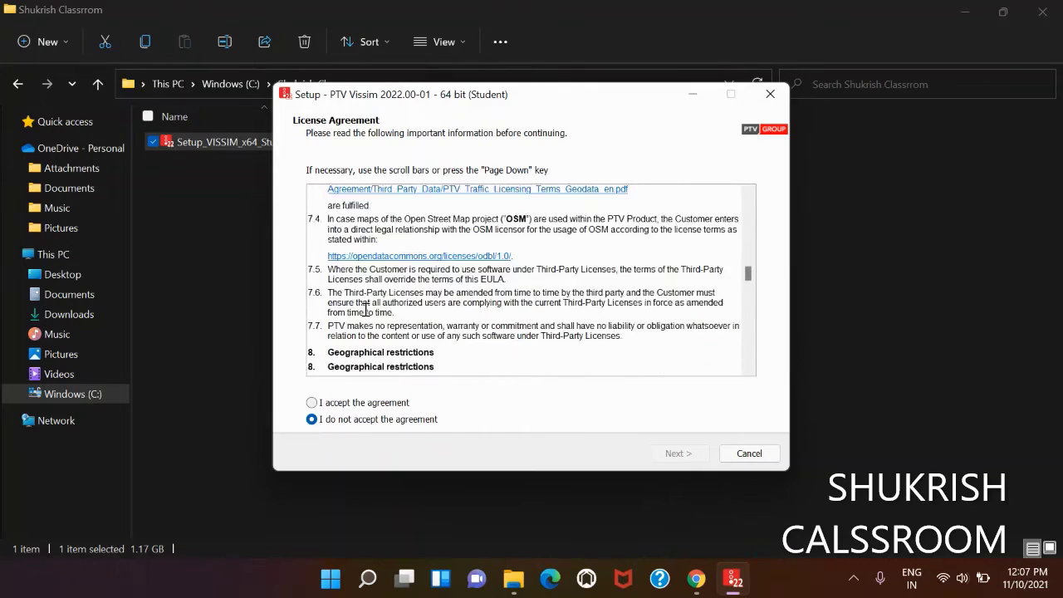
left_click(311, 403)
left_click(678, 453)
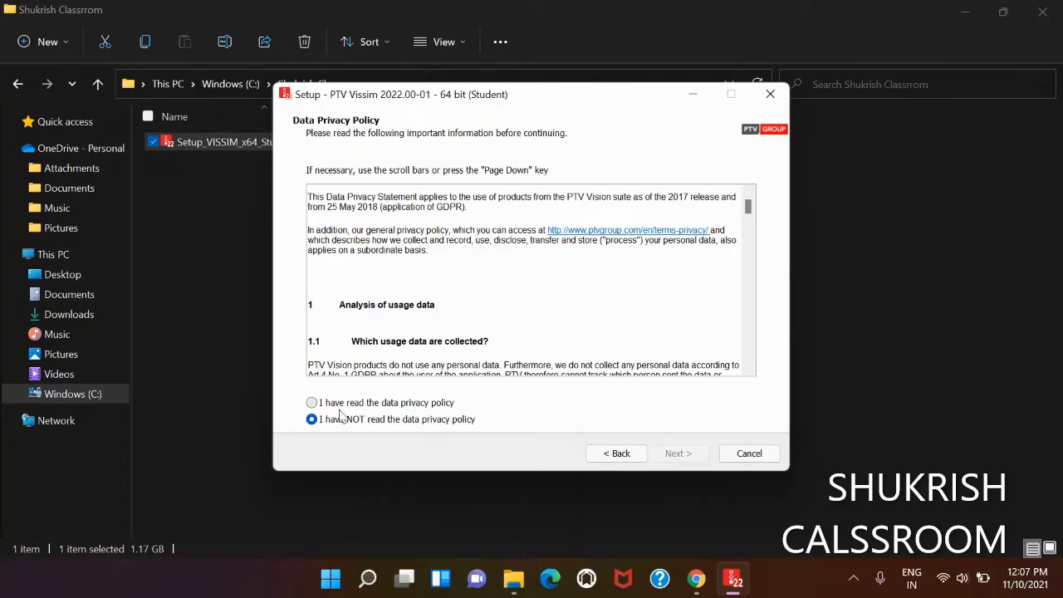
- Acknowledge the privacy policy and keep the default C:\Program Files folder, Full installation and PTV Vision 2022 menu folder
left_click(311, 402)
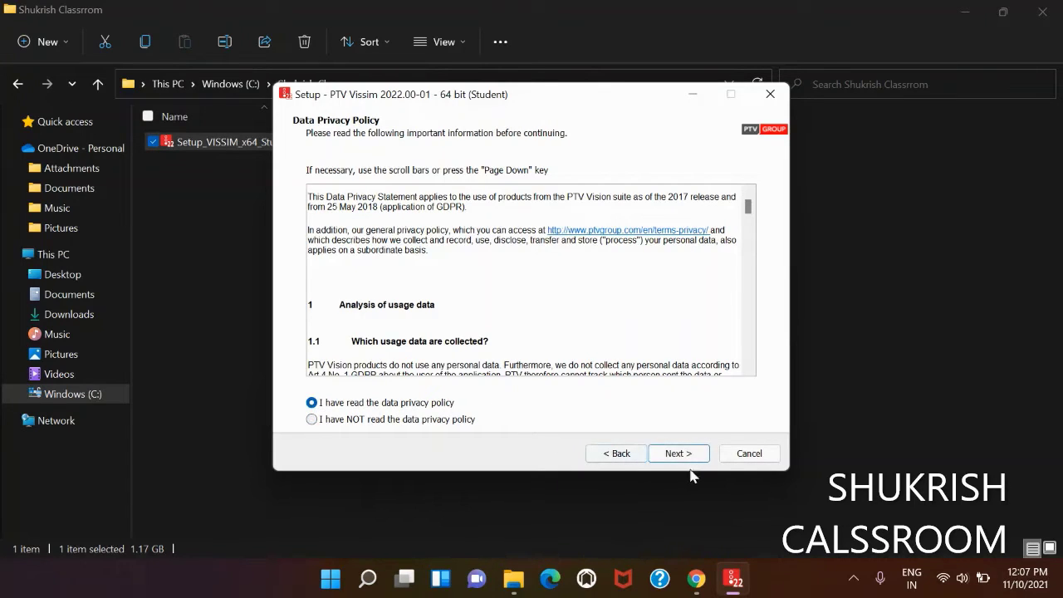
left_click(681, 454)
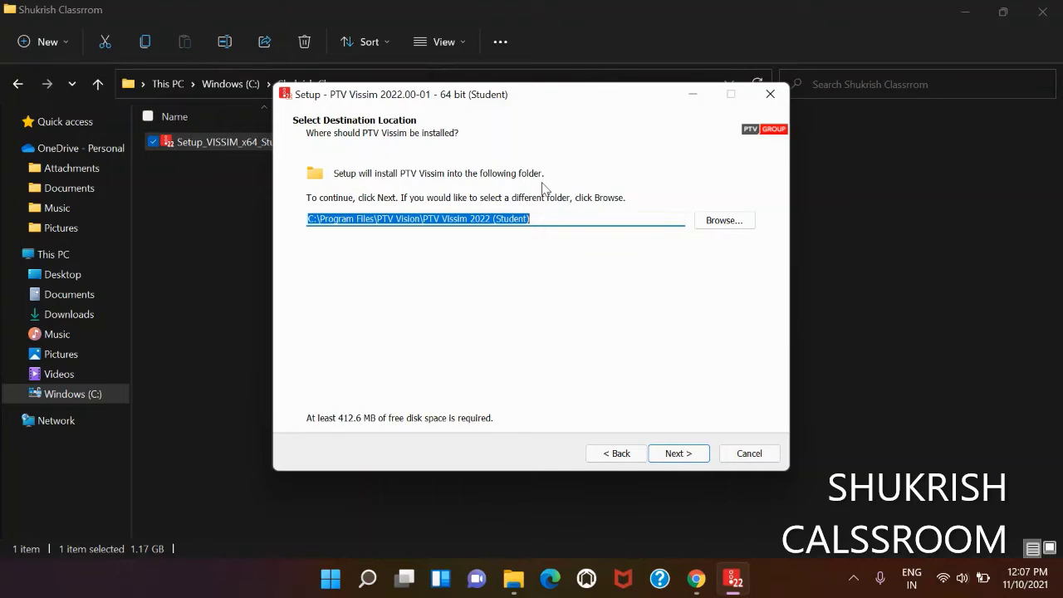
left_click(675, 456)
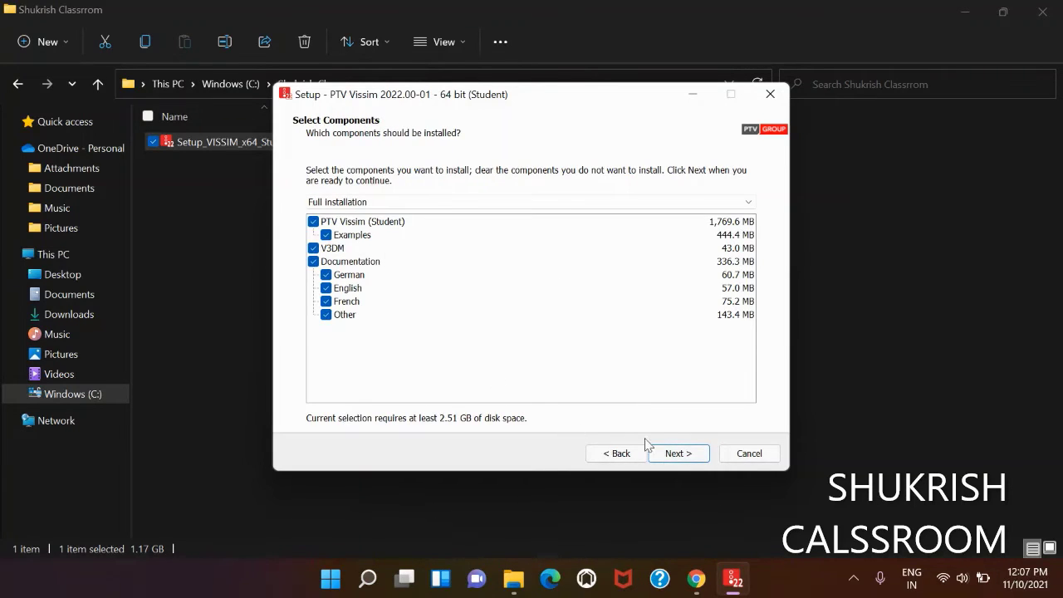
left_click(676, 453)
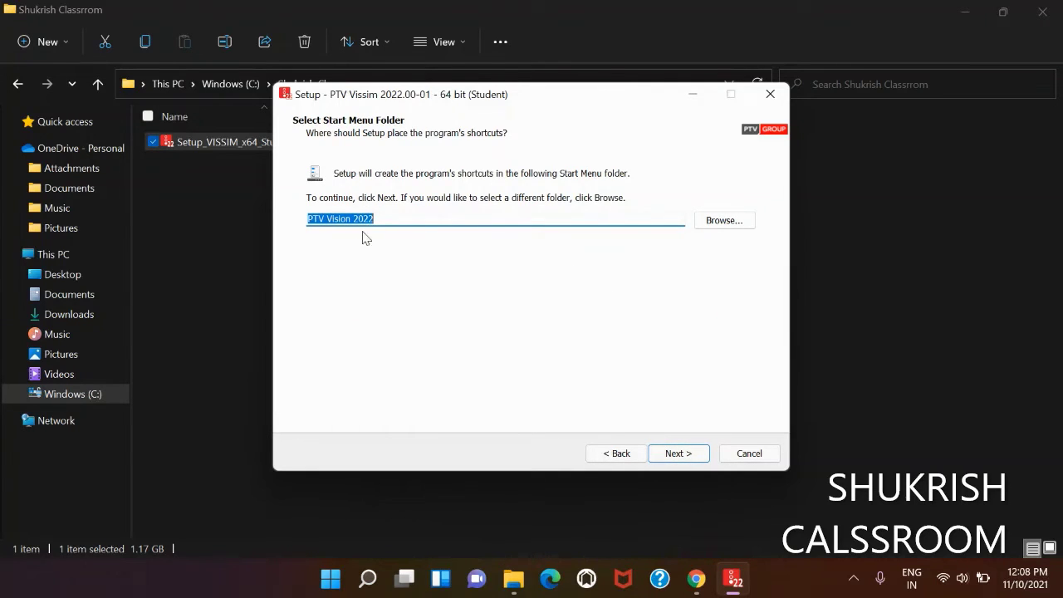
left_click(676, 452)
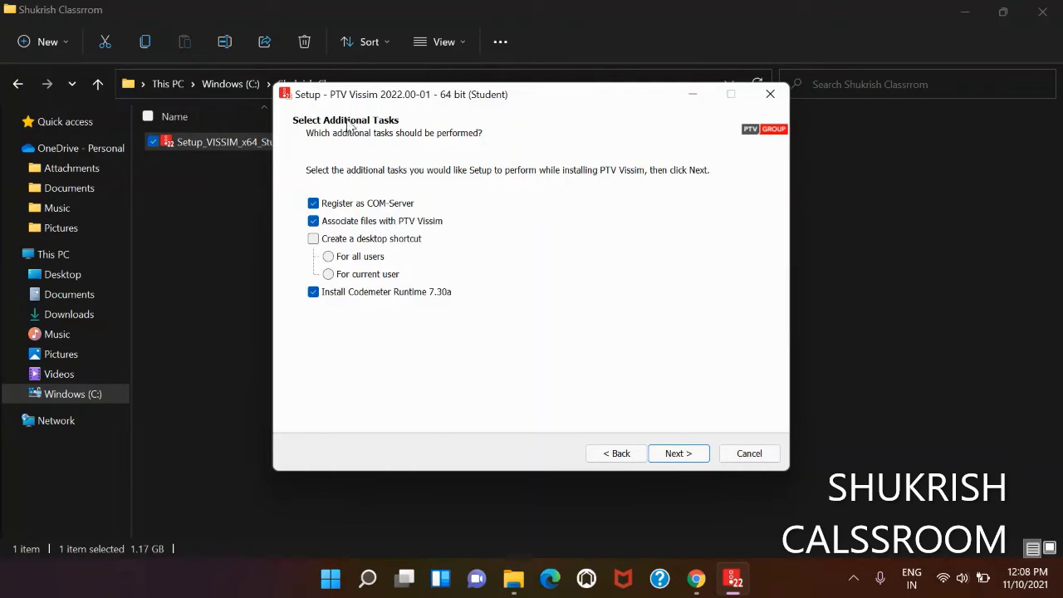
left_click(674, 456)
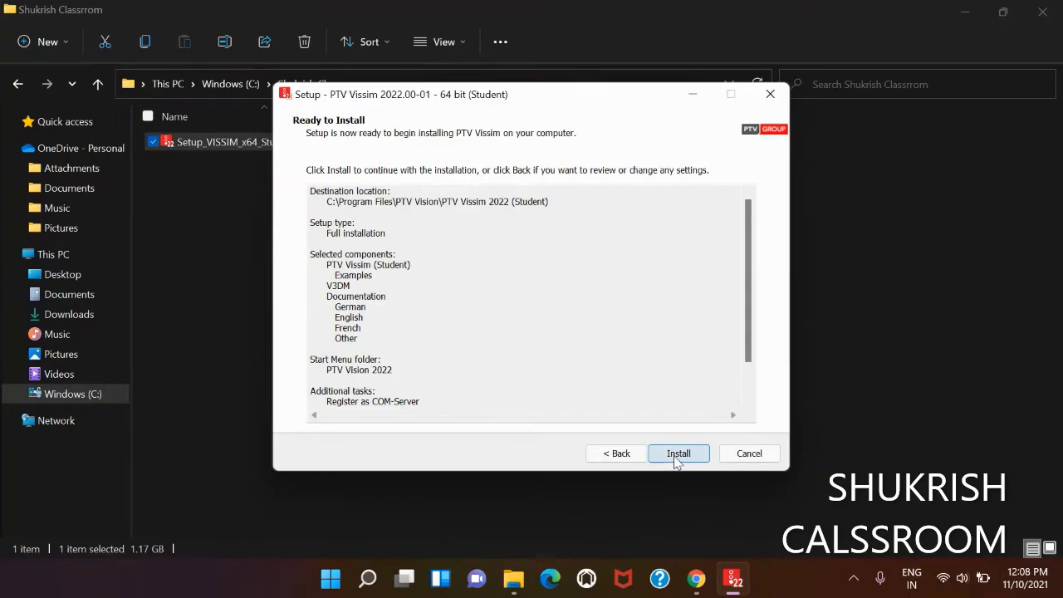
- Start the PTV Vissim installation and wait until it reaches the softcontainer component
left_click(678, 454)
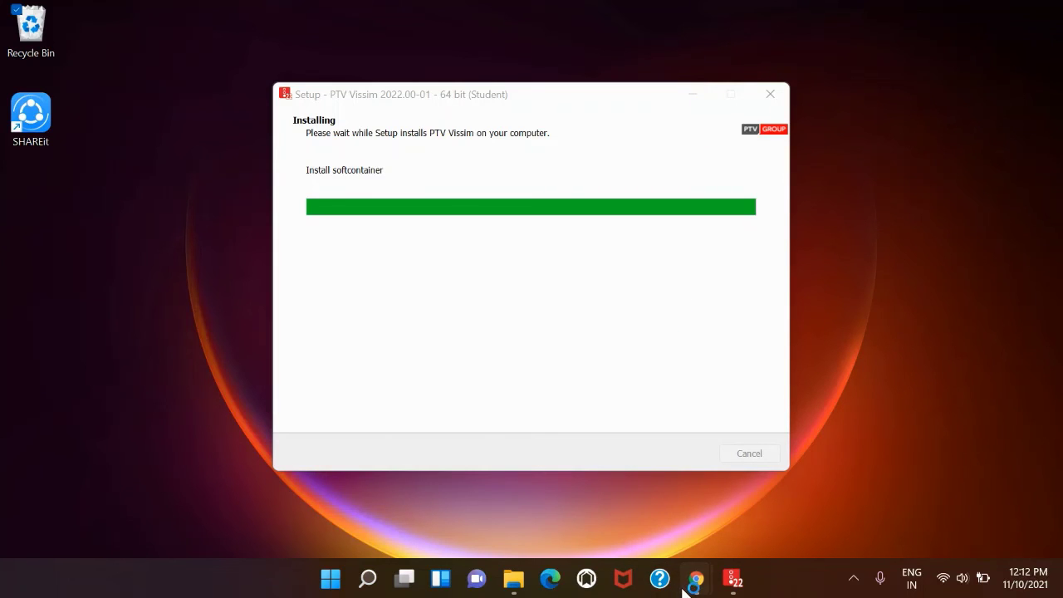
- Bring the Vision Traffic Suite for Students page back and scroll up to its PTV GROUP header
left_click(615, 493)
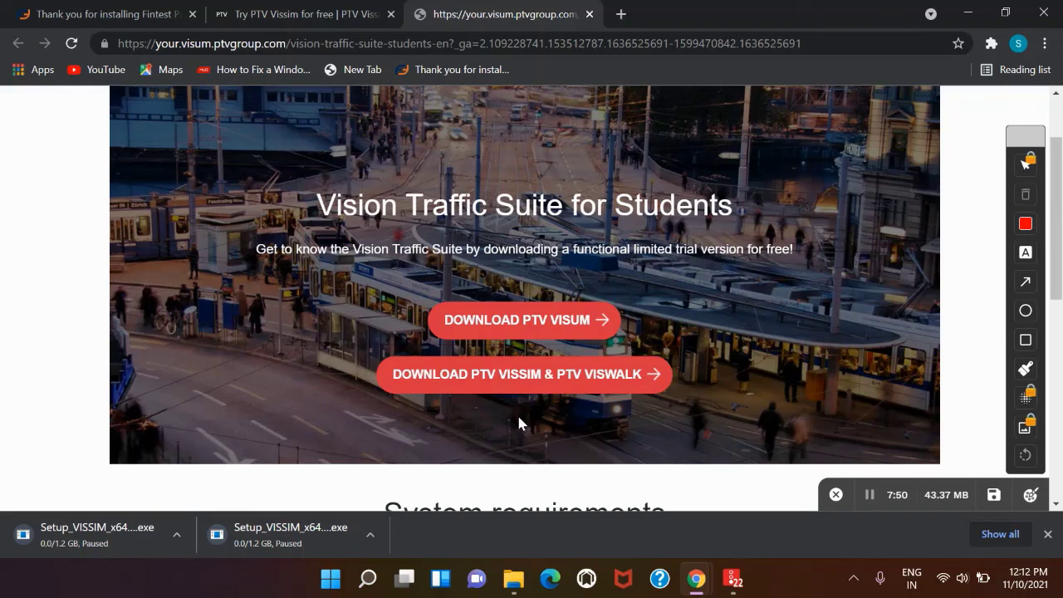
scroll(519, 418, "up", 1)
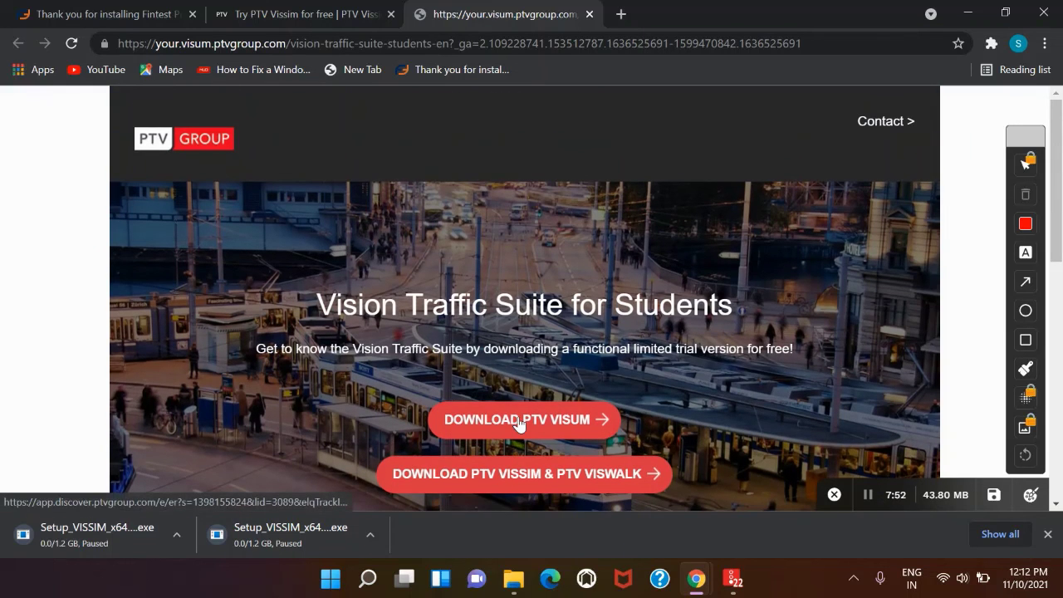